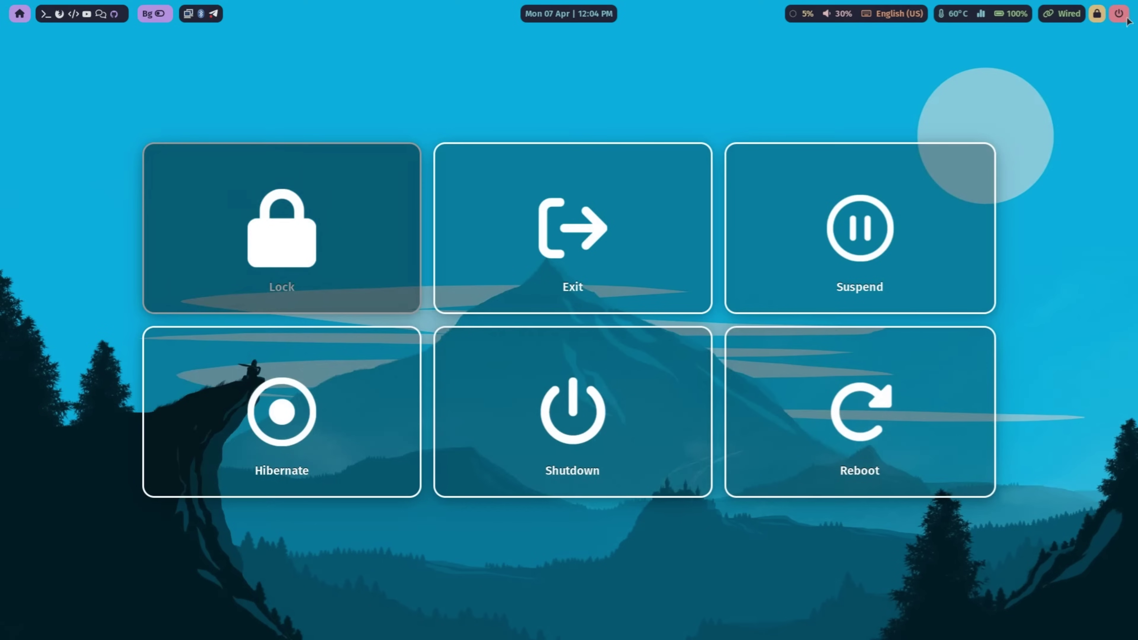
# Step: Dismiss the Waybar power menu, then use the launcher and terminal shortcuts
pyautogui.click(1123, 19)
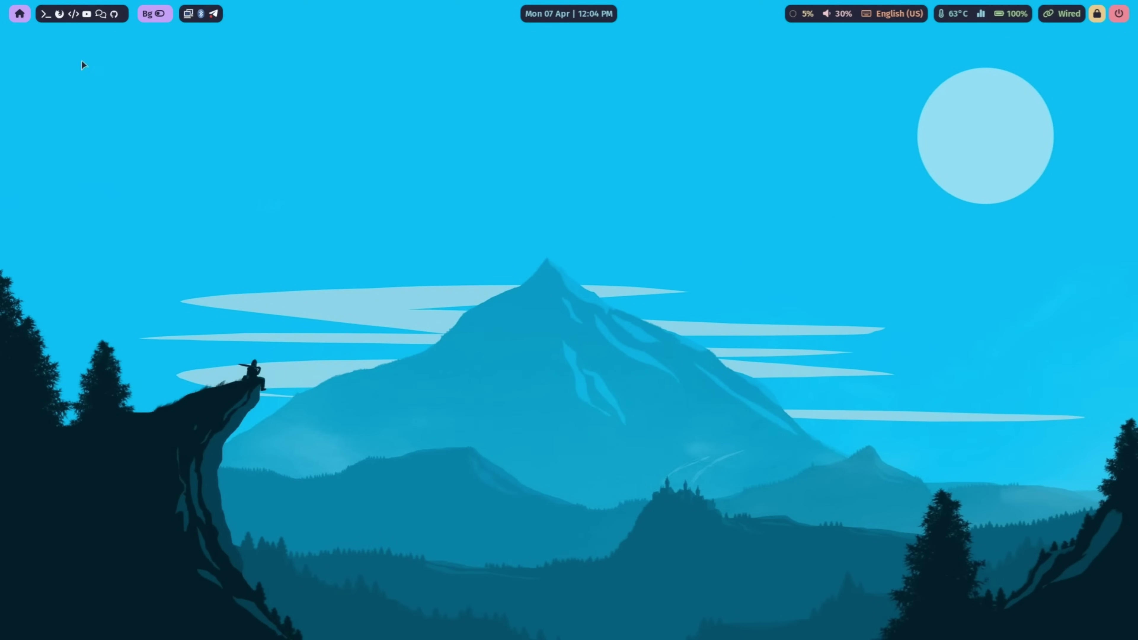
pyautogui.press('super+d')
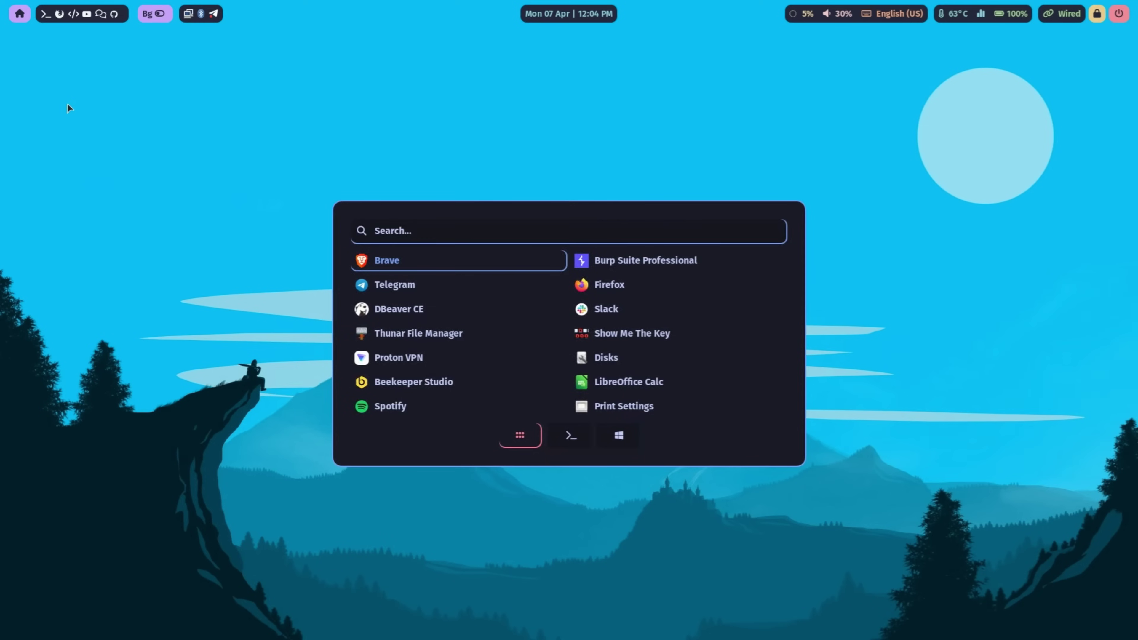
pyautogui.press('Escape')
pyautogui.press('super+Return')
pyautogui.press('super+d')
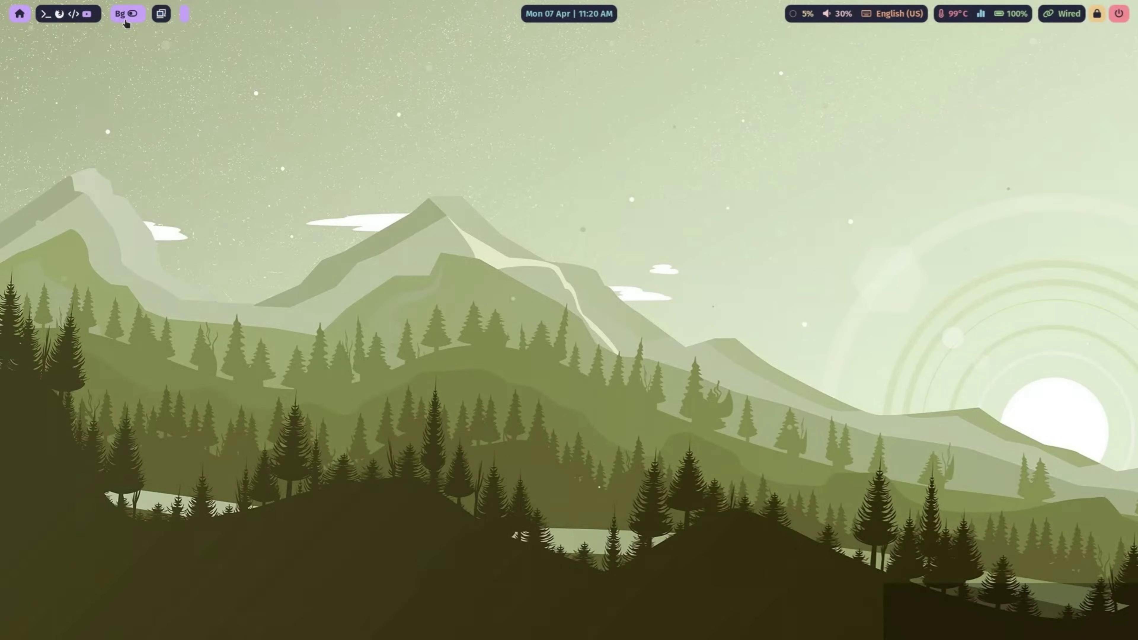
# Step: Toggle the Bg theme to red and back to blue mountain twice
pyautogui.click(126, 21)
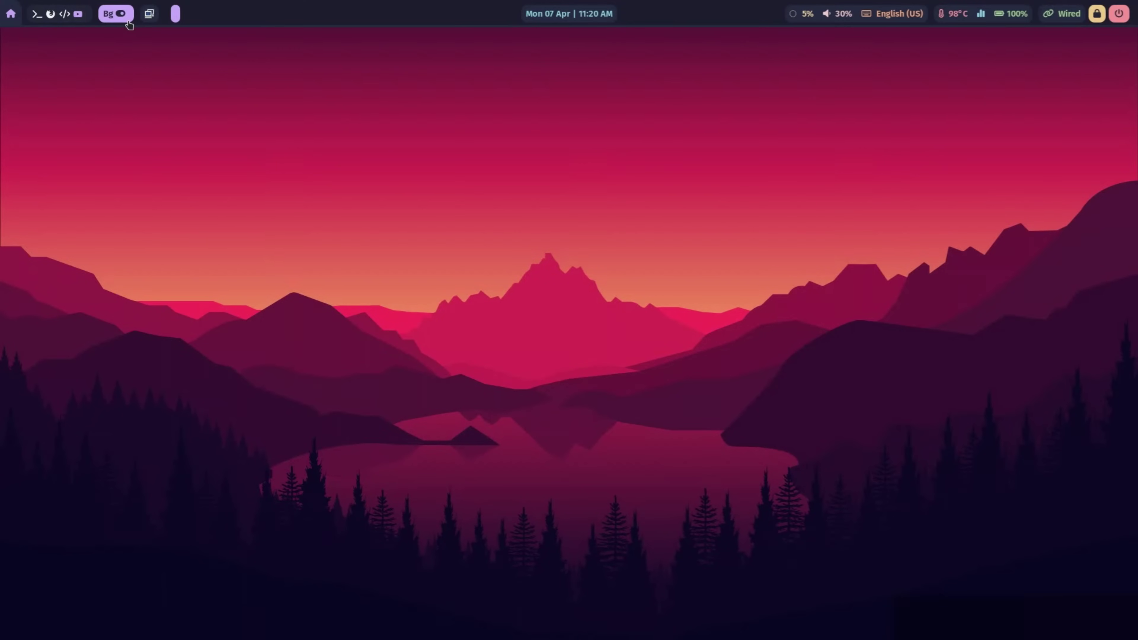
pyautogui.click(128, 23)
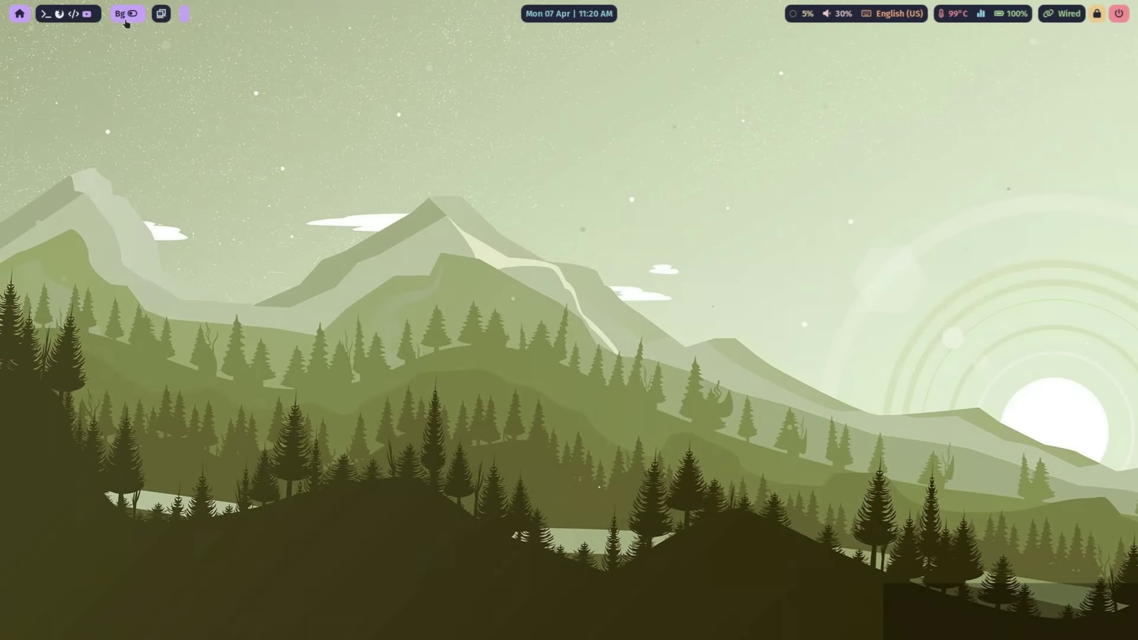
pyautogui.click(126, 22)
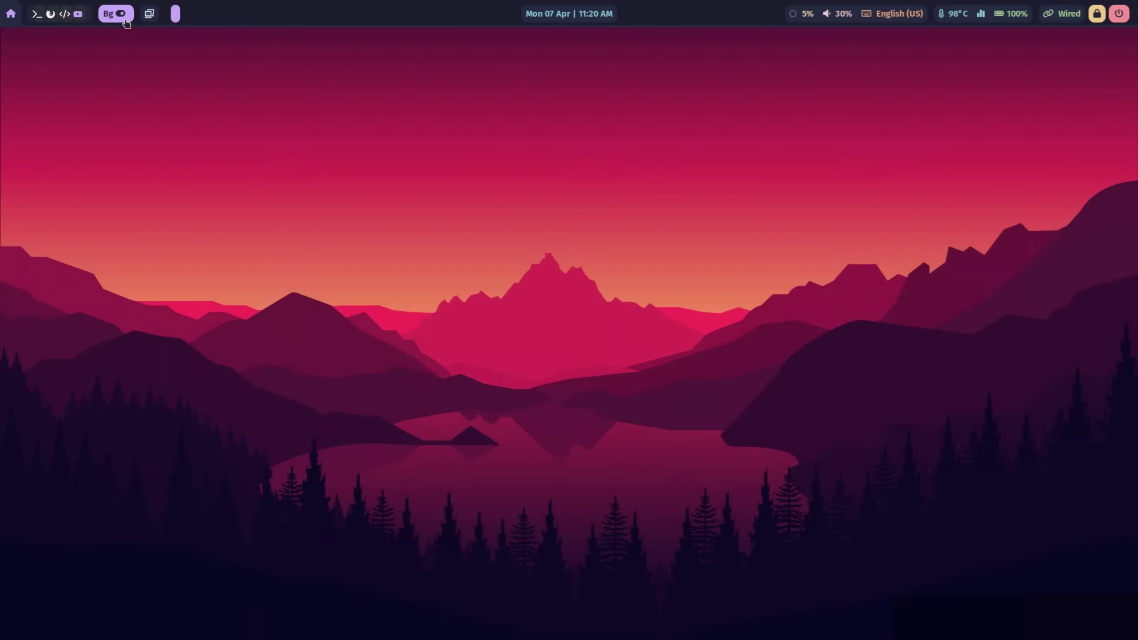
pyautogui.click(128, 22)
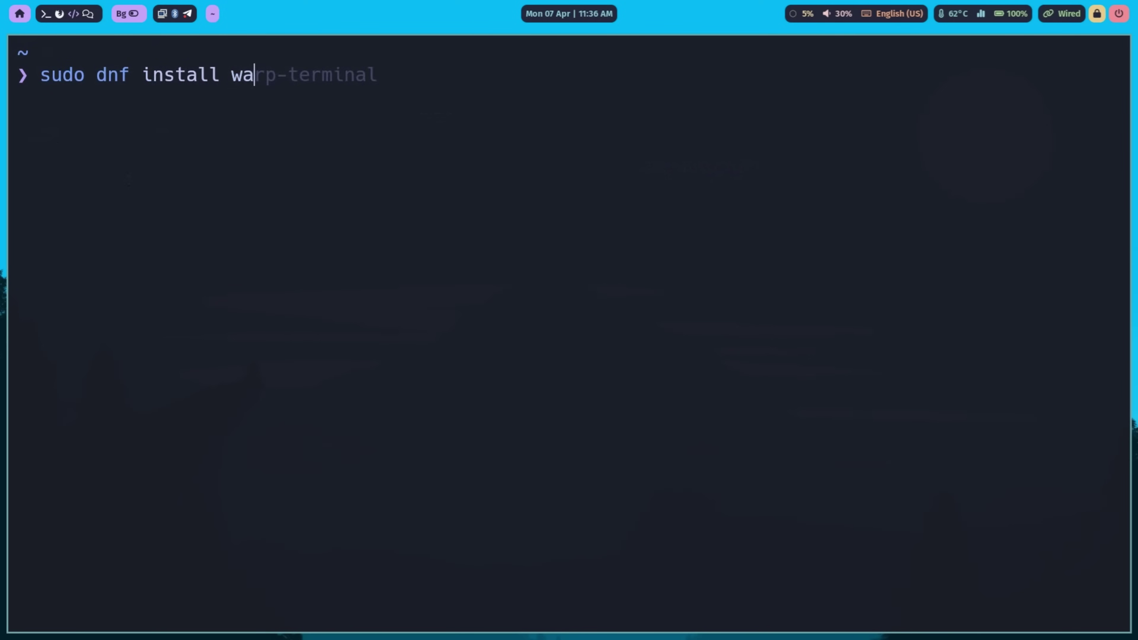
# Step: Run 'sudo dnf install waybar' with the sudo password, confirming waybar is already installed
pyautogui.write('r')
pyautogui.press('Return')
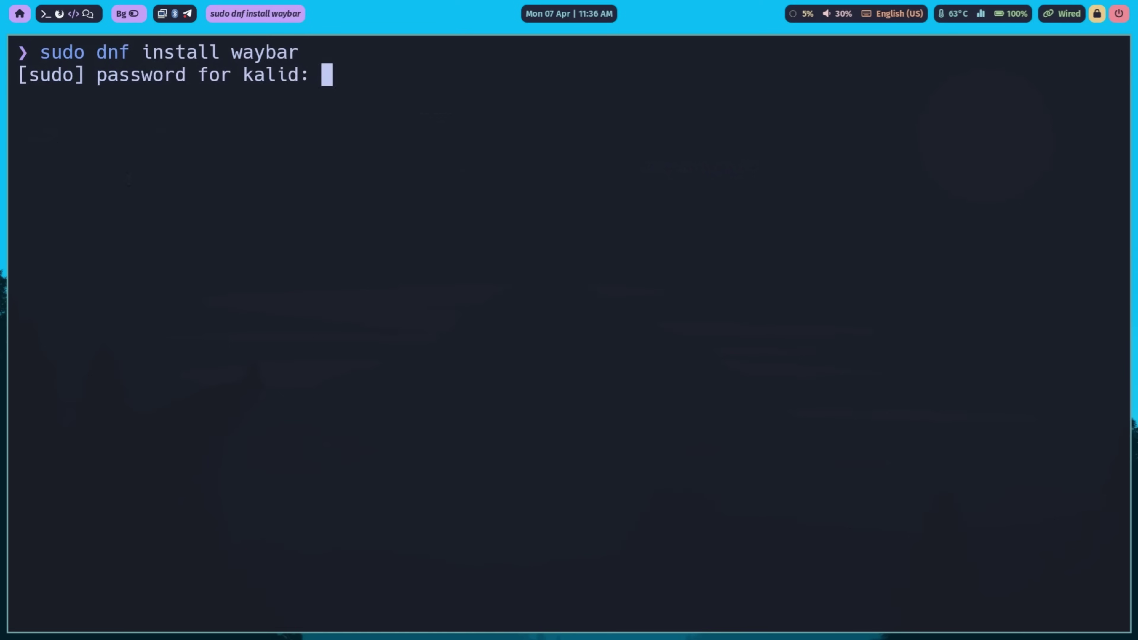
pyautogui.press('Return')
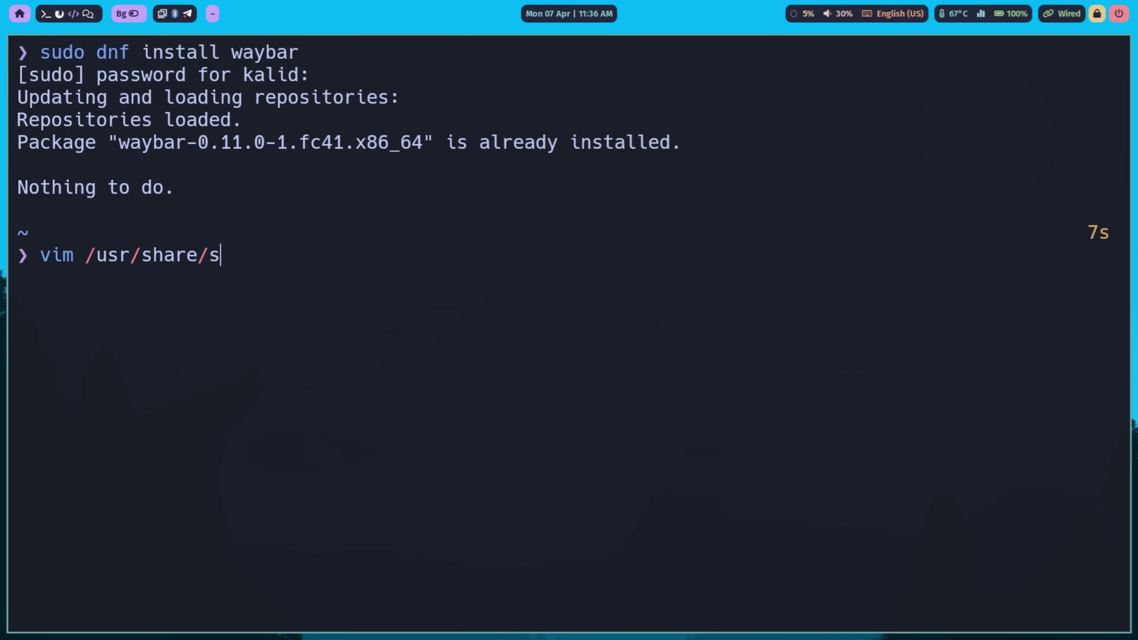
# Step: Open /usr/share/sway/config.d/90-bar.conf in vim, check swaybar_command, then quit with :q
pyautogui.press('Tab')
pyautogui.press('Return')
pyautogui.press('Tab')
pyautogui.press('Return')
pyautogui.press('Tab')
pyautogui.press('Down')
pyautogui.press('Down')
pyautogui.press('Down')
pyautogui.press('Down')
pyautogui.press('Down')
pyautogui.press('Down')
pyautogui.press('Down')
pyautogui.press('Down')
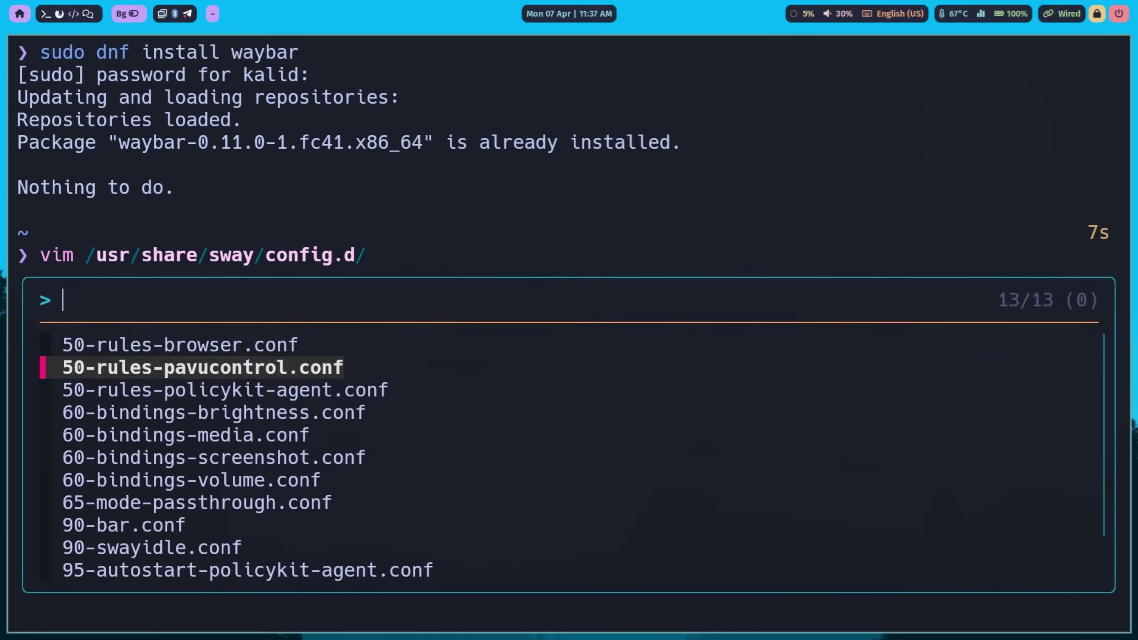
pyautogui.press('Return')
pyautogui.press('Return')
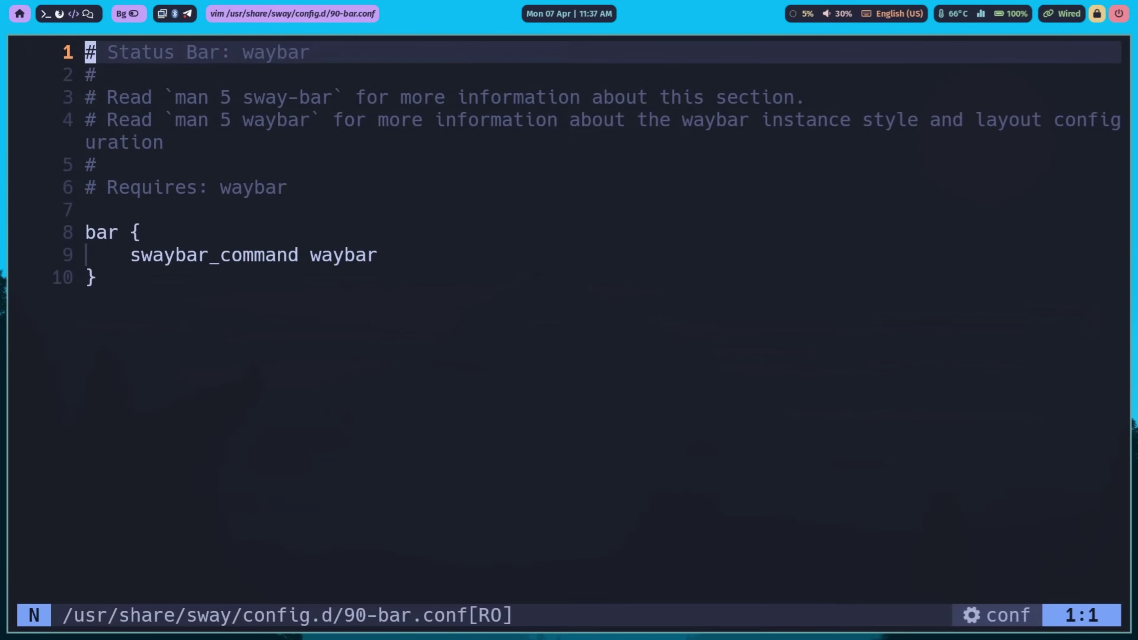
pyautogui.press('j')
pyautogui.press('j')
pyautogui.press('j')
pyautogui.press('j')
pyautogui.press('j')
pyautogui.press('j')
pyautogui.press('j')
pyautogui.press('j')
pyautogui.press('j')
pyautogui.press('k')
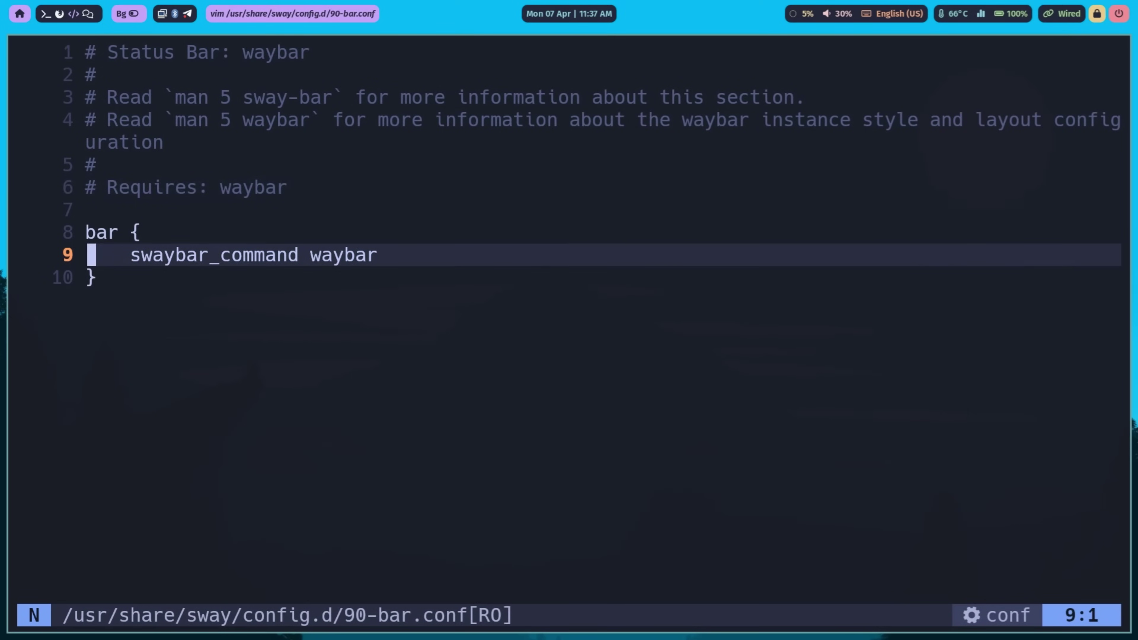
pyautogui.hotkey('shift', ';')
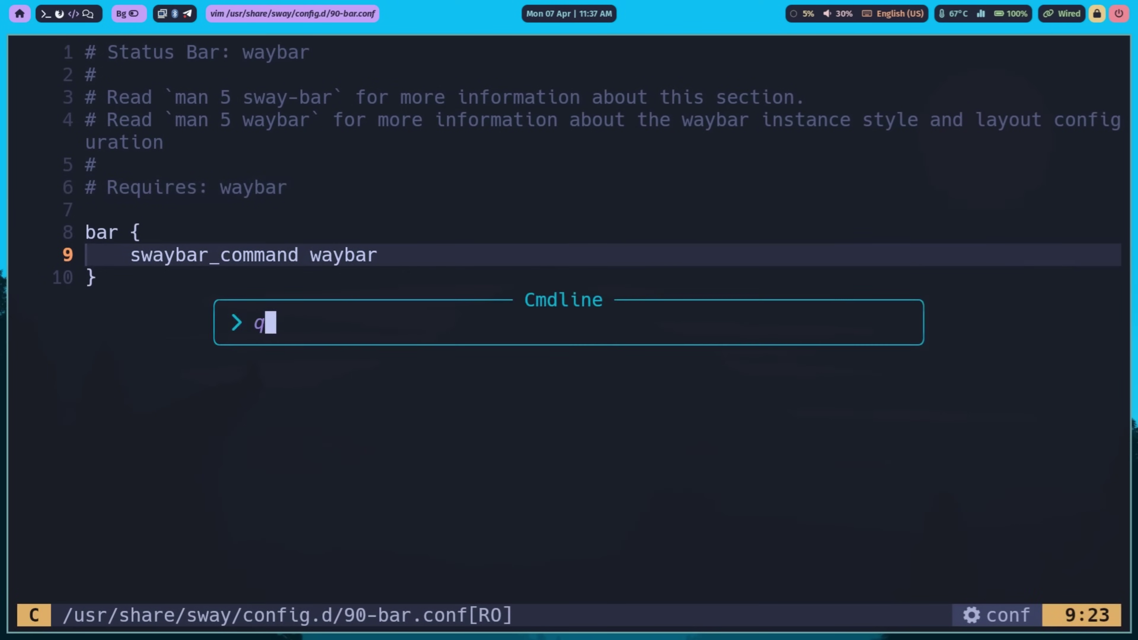
pyautogui.write('q')
pyautogui.press('Return')
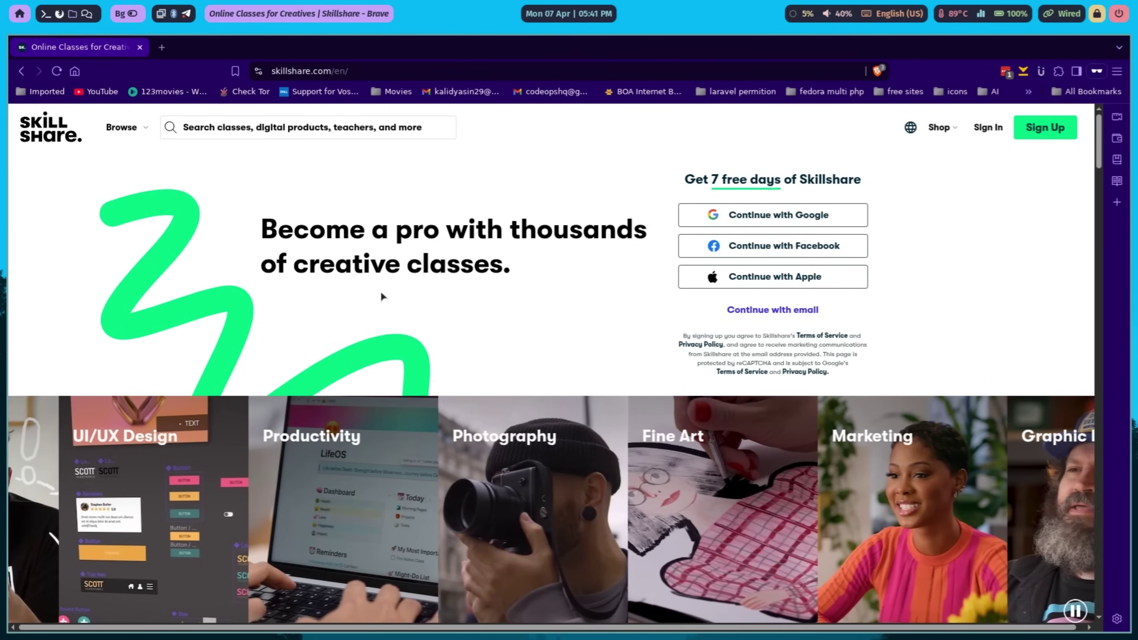
# Step: Browse the Skillshare homepage, then open the category list and Animation & 3D
pyautogui.scroll(-5, 379, 290)
pyautogui.scroll(-12, 376, 314)
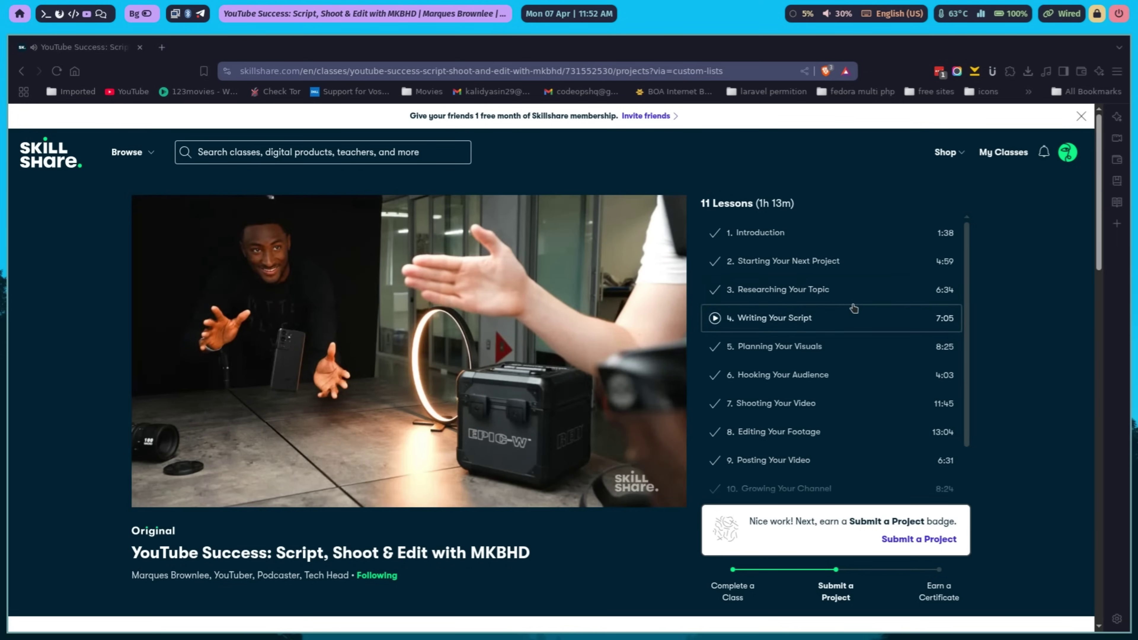
pyautogui.scroll(-5, 853, 308)
pyautogui.scroll(2, 853, 309)
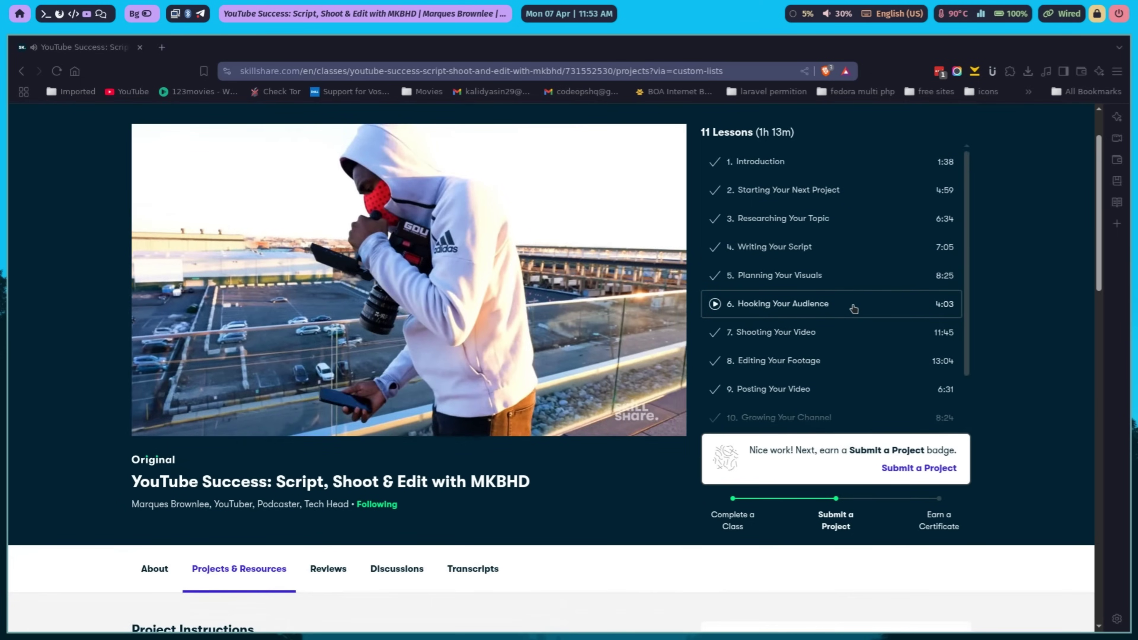
pyautogui.scroll(-8, 982, 431)
pyautogui.scroll(-2, 983, 430)
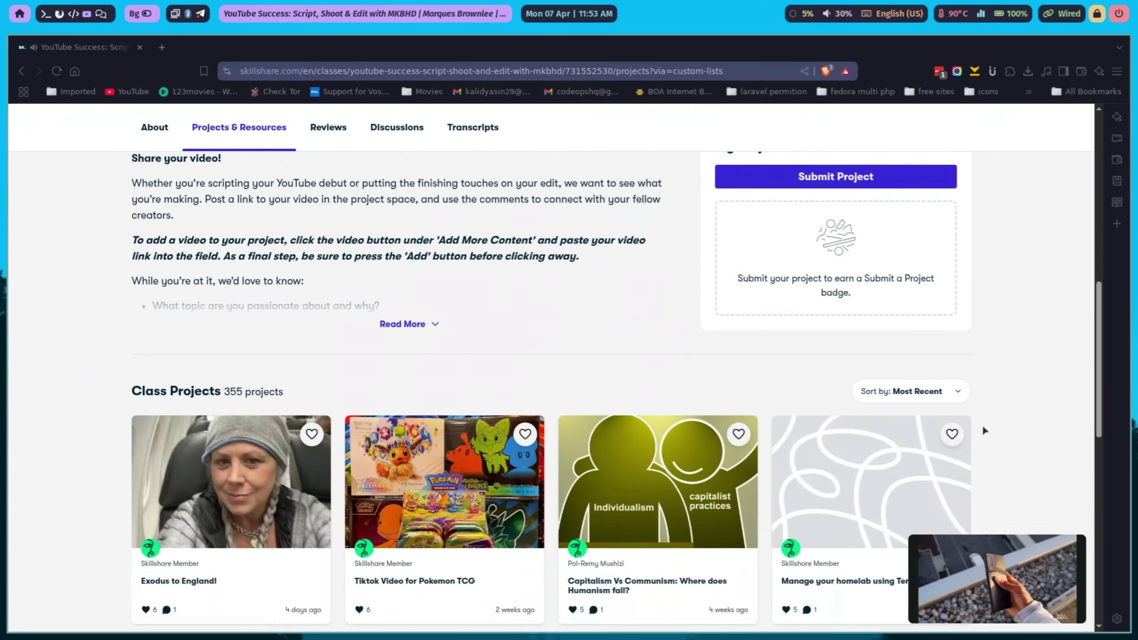
pyautogui.scroll(10, 983, 430)
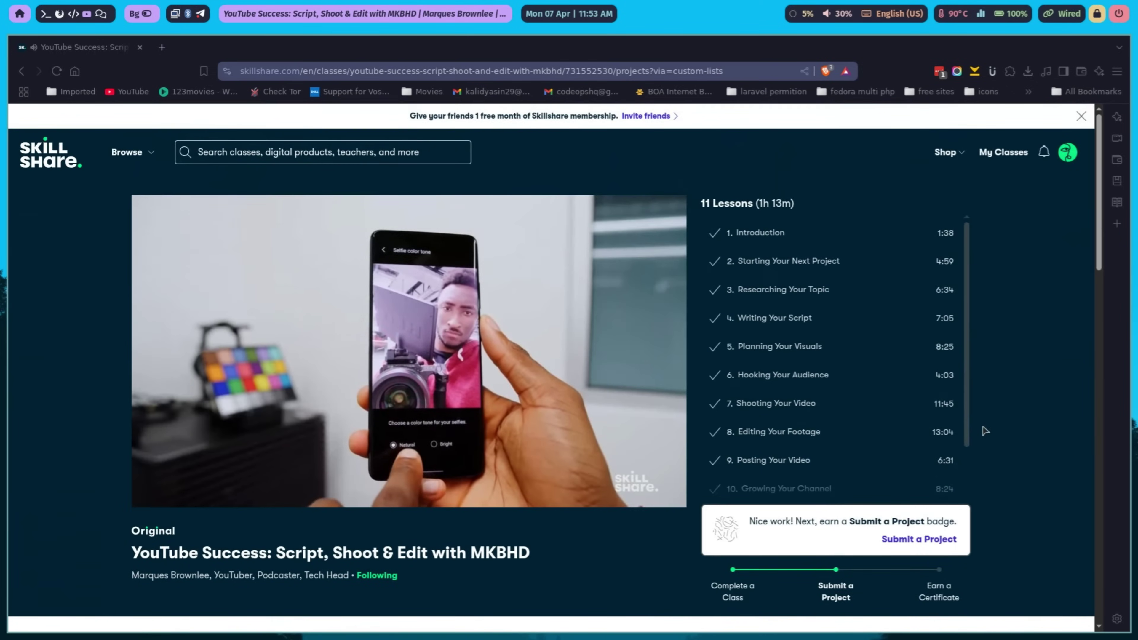
pyautogui.click(120, 156)
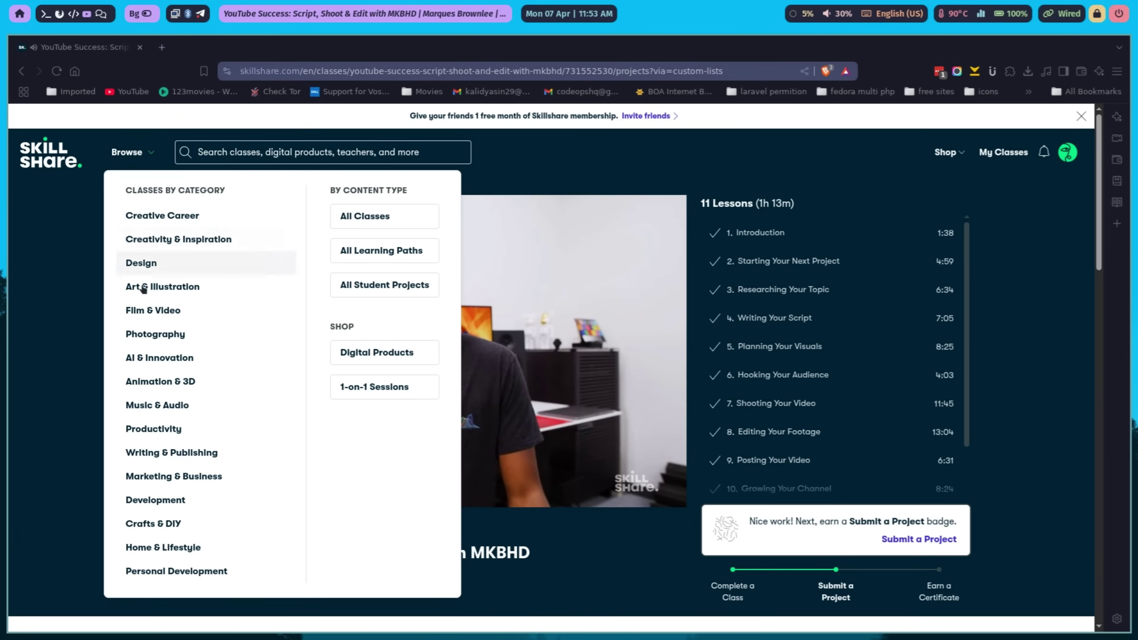
pyautogui.click(164, 381)
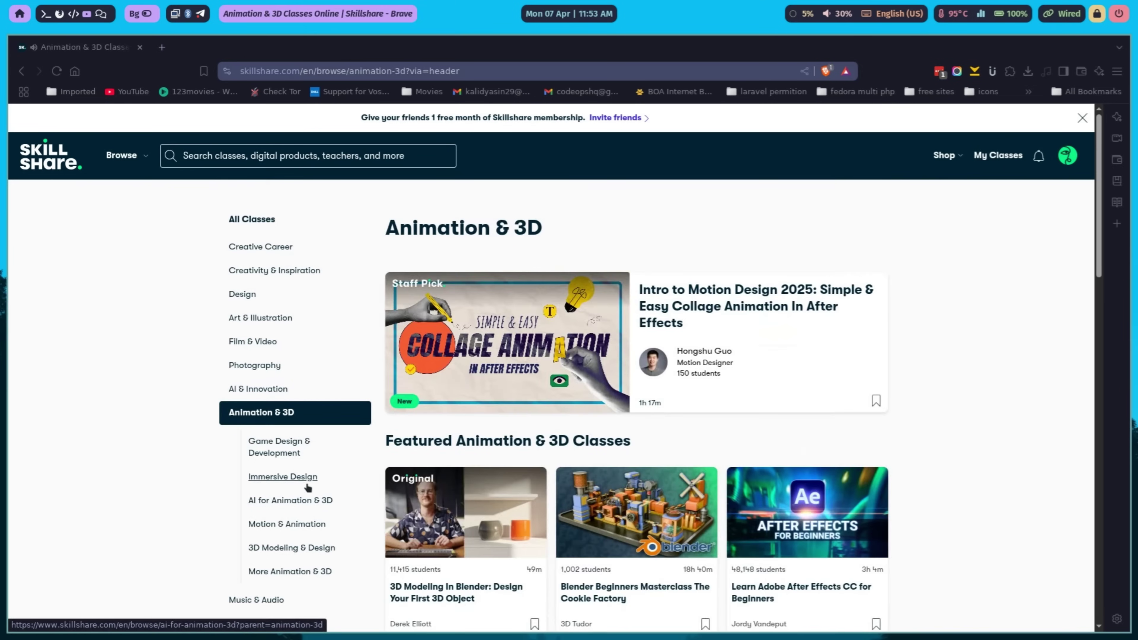
# Step: Move through Film & Video and Art & Illustration to Design, then scroll its classes
pyautogui.click(264, 344)
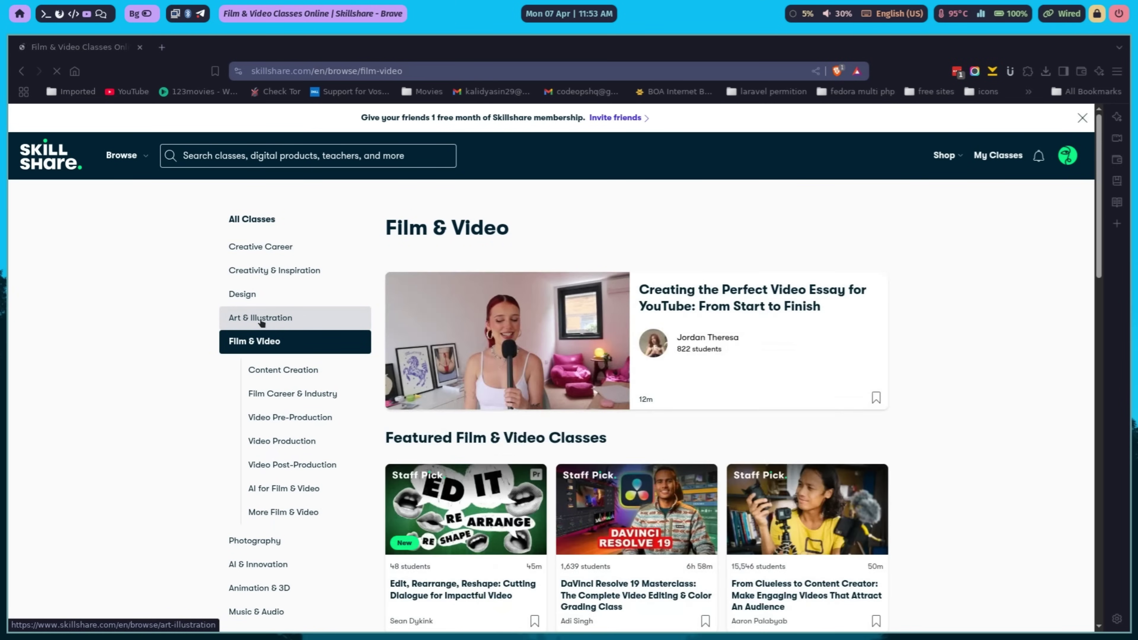
pyautogui.click(261, 319)
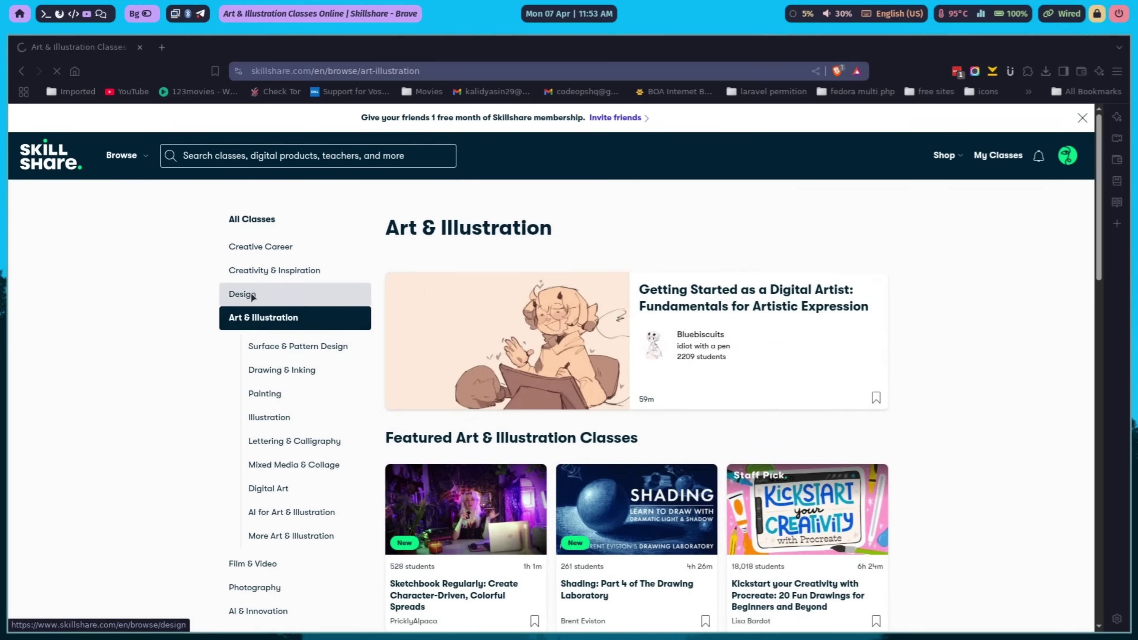
pyautogui.click(253, 296)
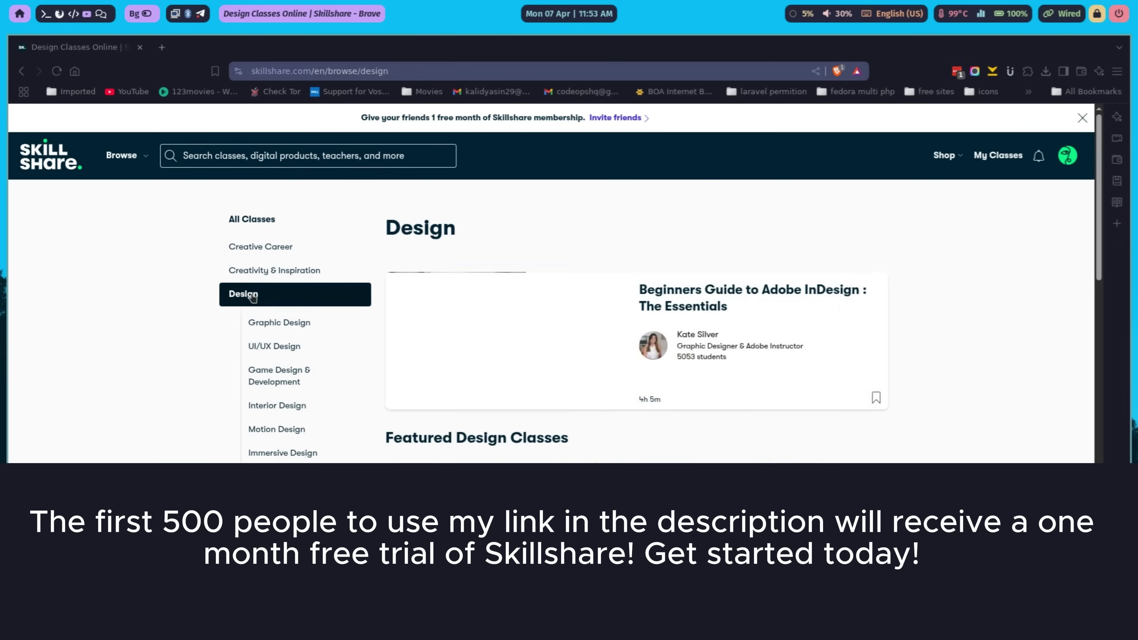
pyautogui.scroll(-6, 254, 298)
pyautogui.scroll(-5, 254, 299)
pyautogui.scroll(11, 254, 300)
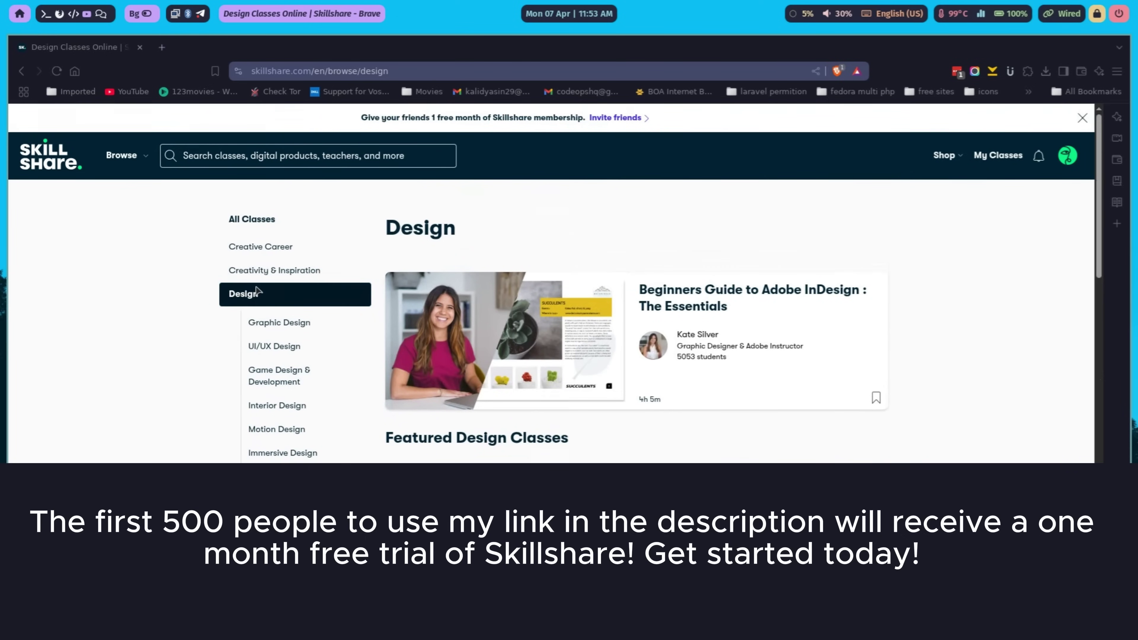
pyautogui.scroll(-4, 184, 309)
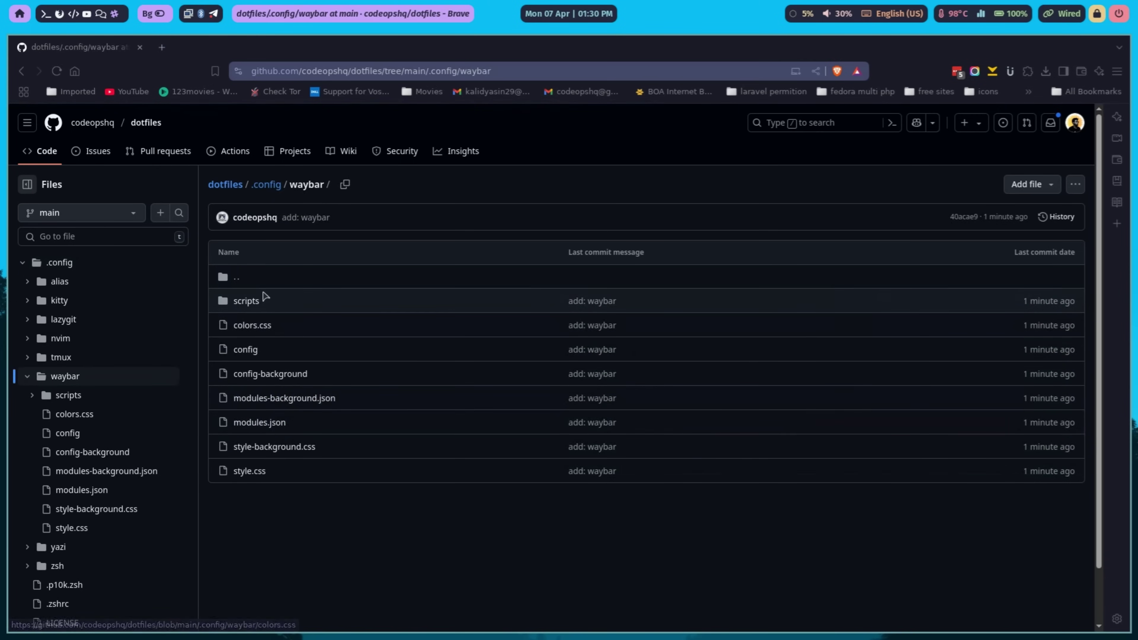
# Step: Scroll the file listing of the dotfiles repo's .config/waybar folder
pyautogui.scroll(-2, 82, 381)
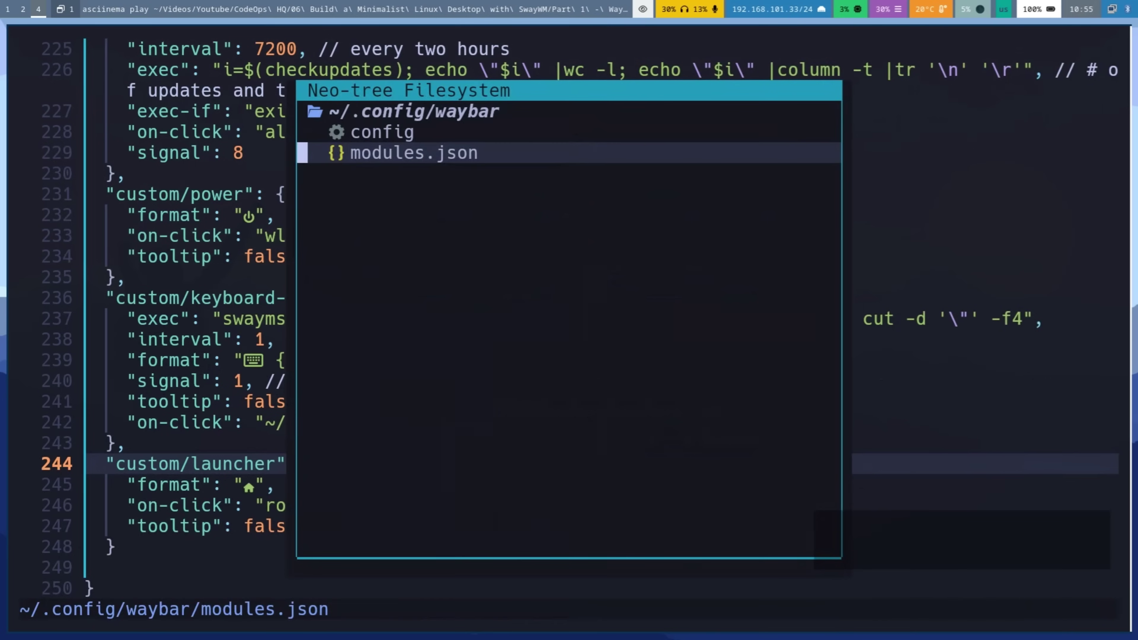
pyautogui.write('kacolors')
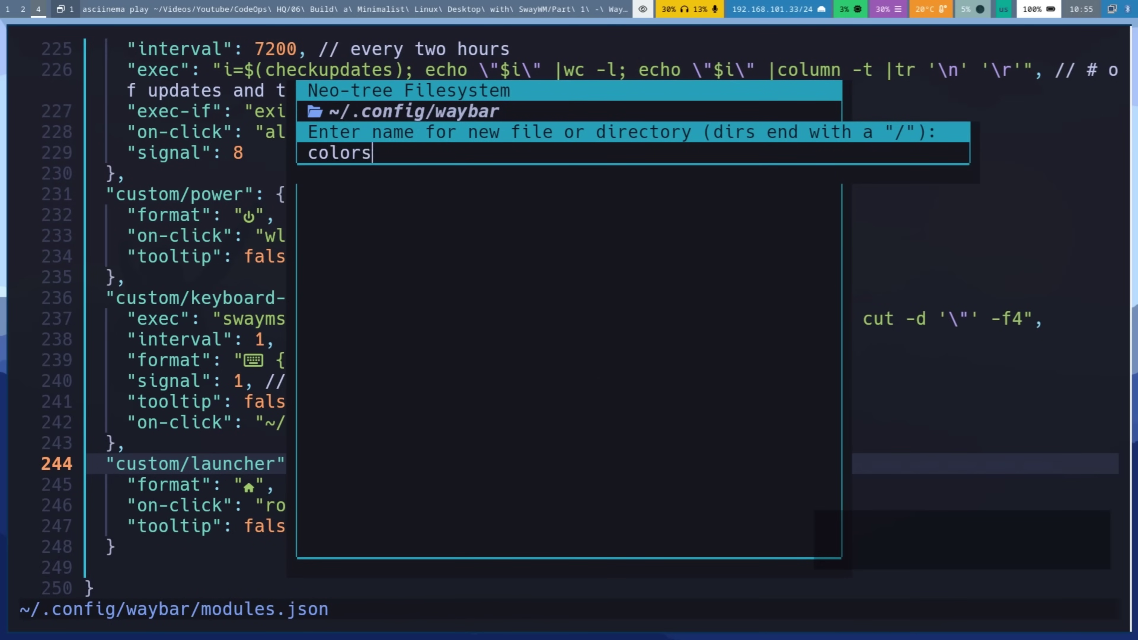
pyautogui.write('.css')
pyautogui.press('Return')
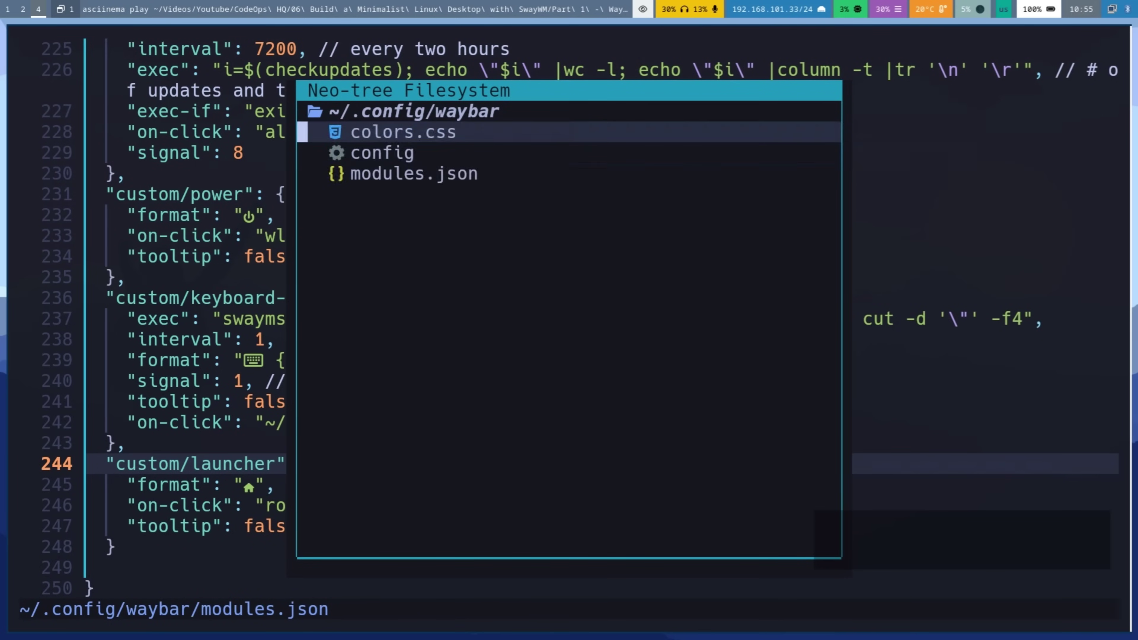
pyautogui.press('Return')
pyautogui.press('p')
pyautogui.press('k')
pyautogui.press('d')
pyautogui.press('d')
pyautogui.press('j')
pyautogui.hotkey('shift', 'g')
pyautogui.press(':')
pyautogui.write('w')
pyautogui.press('Return')
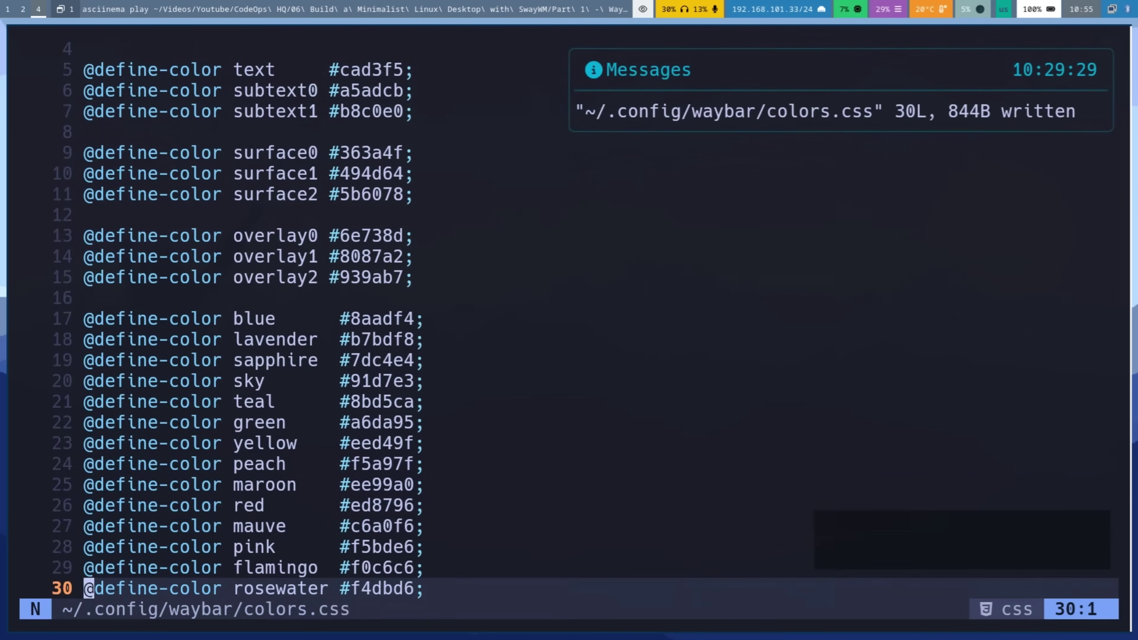
pyautogui.press('space')
pyautogui.press('e')
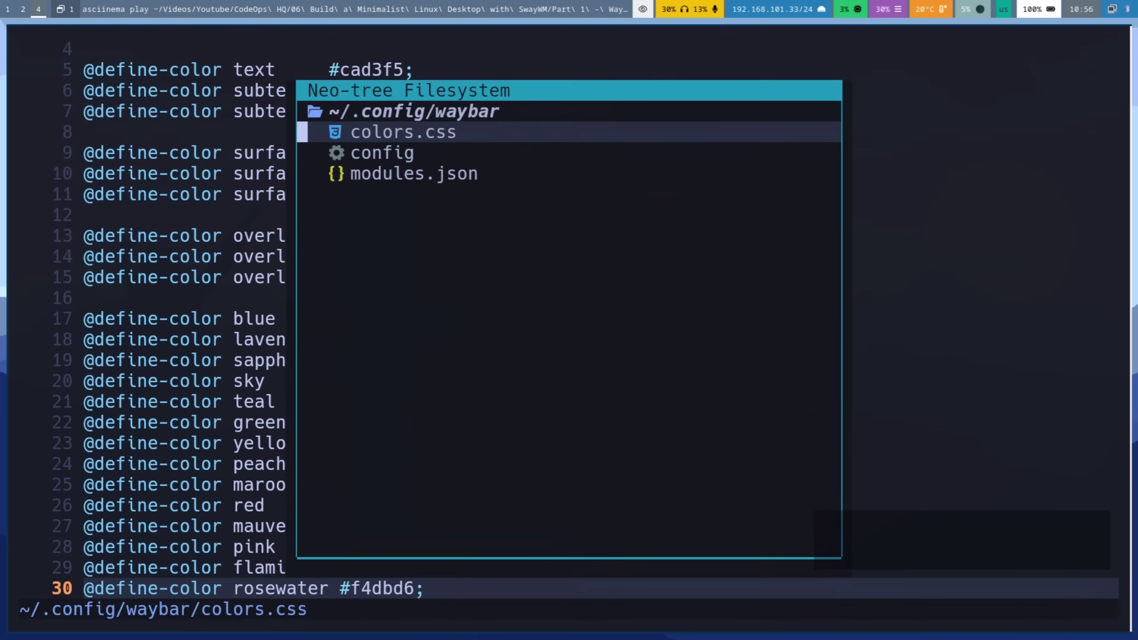
pyautogui.write('a')
pyautogui.write('style.css')
pyautogui.press('Return')
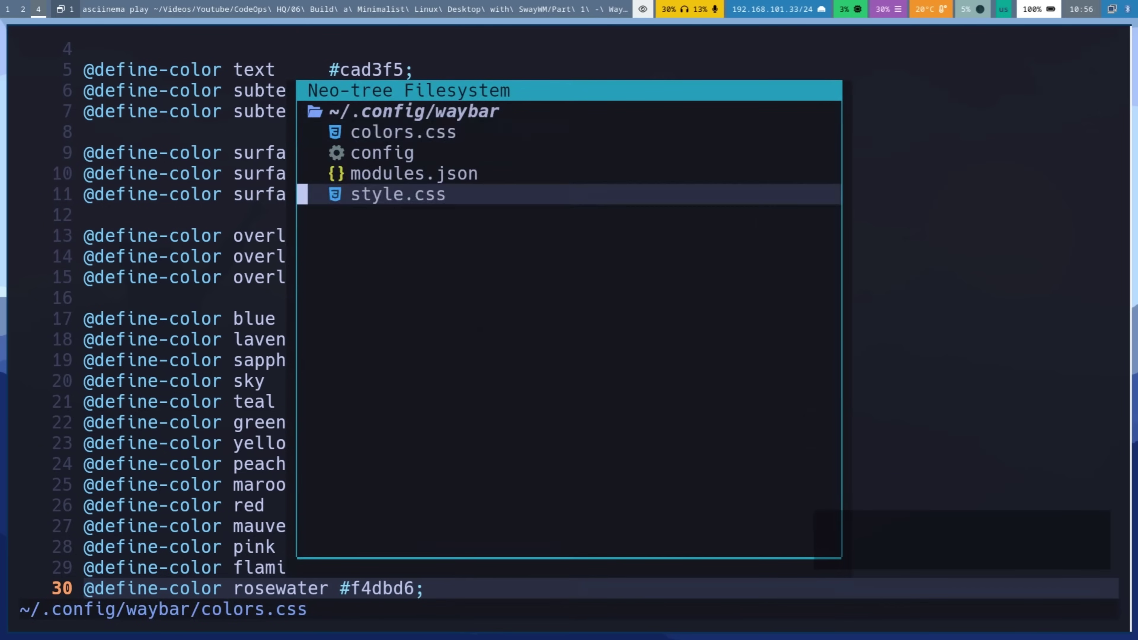
pyautogui.press('Return')
pyautogui.write('i@import "colors.css";')
pyautogui.press('Return')
pyautogui.press('Escape')
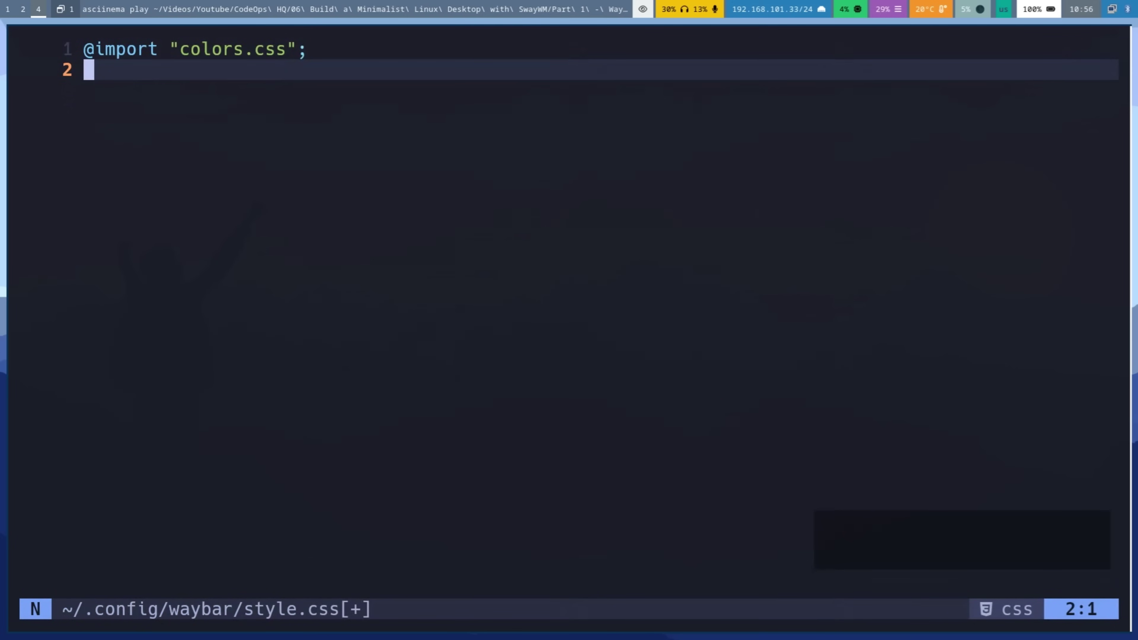
pyautogui.press('p')
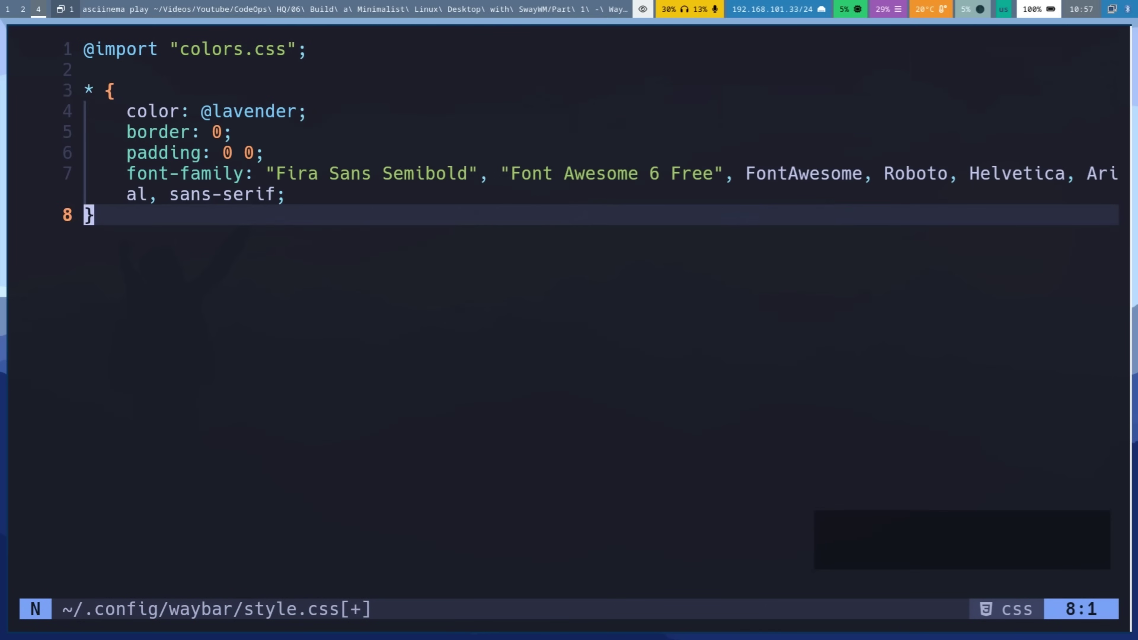
pyautogui.press('p')
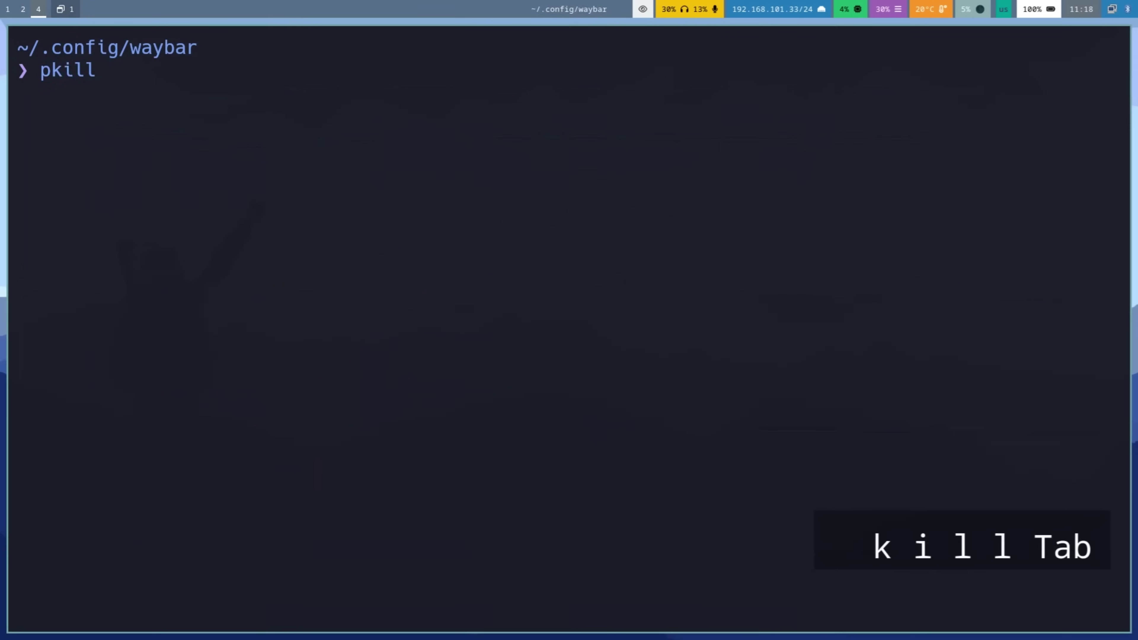
# Step: Kill Waybar with 'pkill waybar' and type 'waybar' to relaunch it
pyautogui.write('way')
pyautogui.press('Tab')
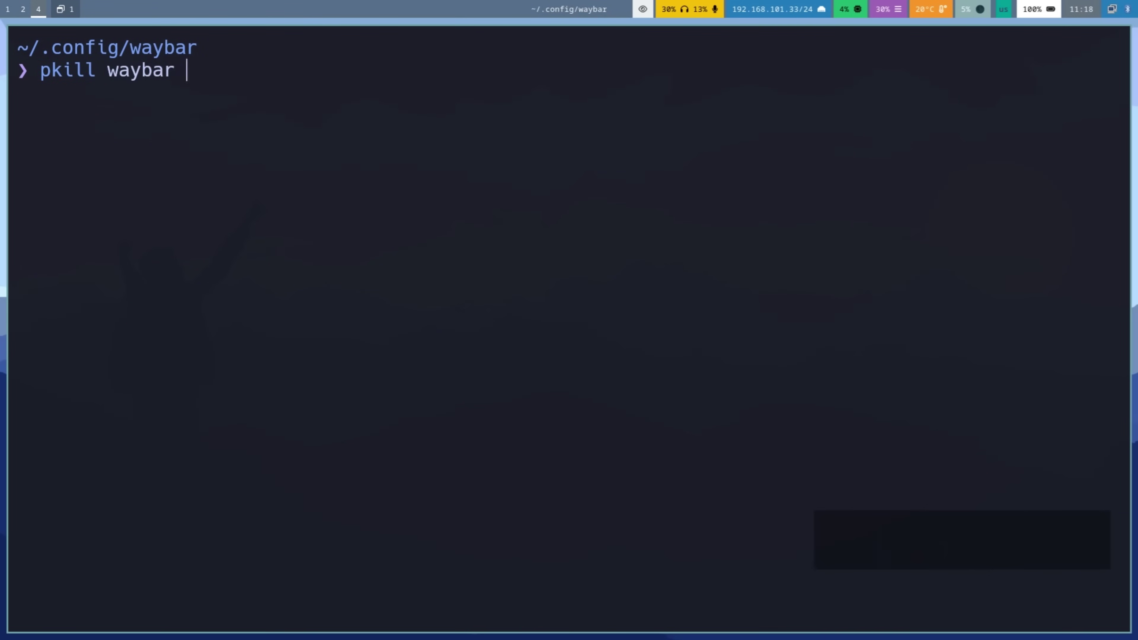
pyautogui.press('Return')
pyautogui.write('way')
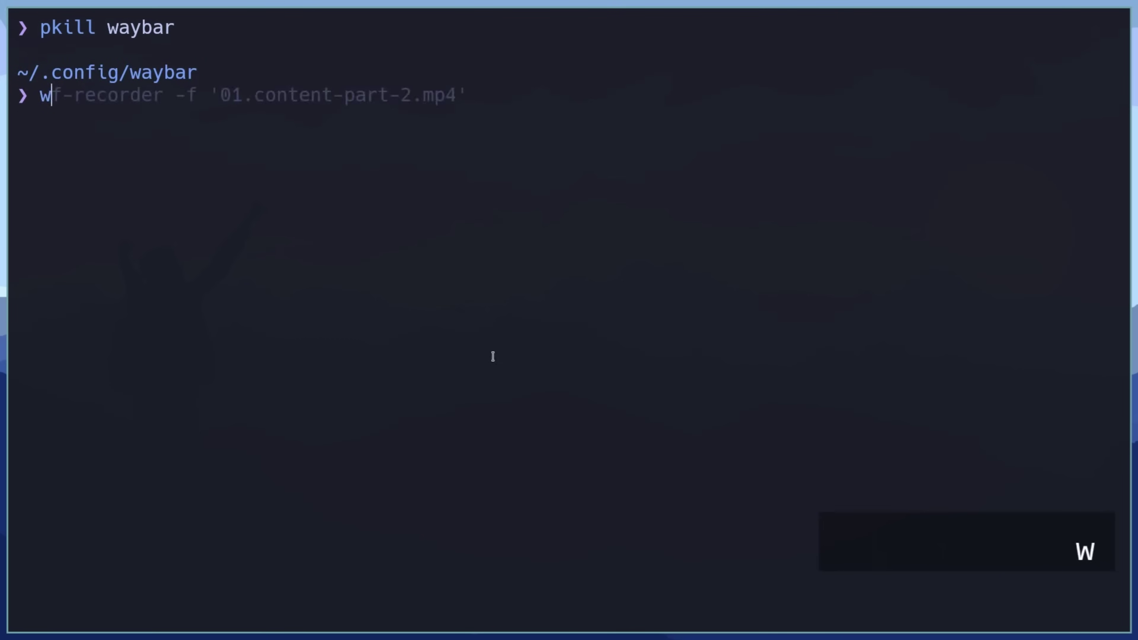
pyautogui.write('bar')
# Step: Relaunch waybar, then reload Sway with 'swaymsg reload'
pyautogui.press('Return')
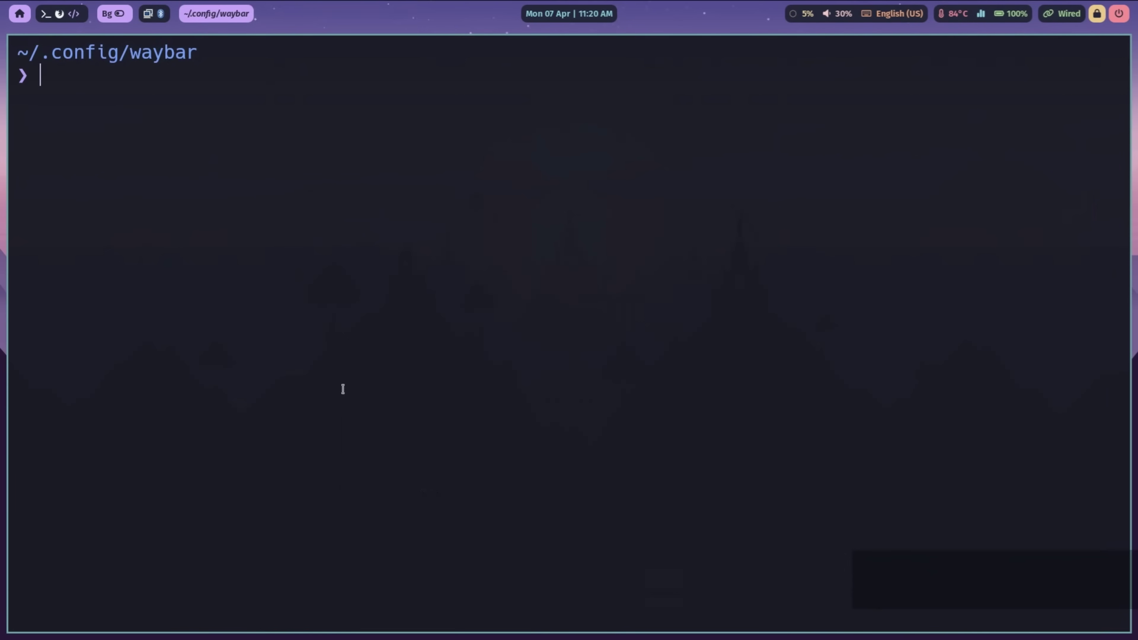
pyautogui.write('swaym')
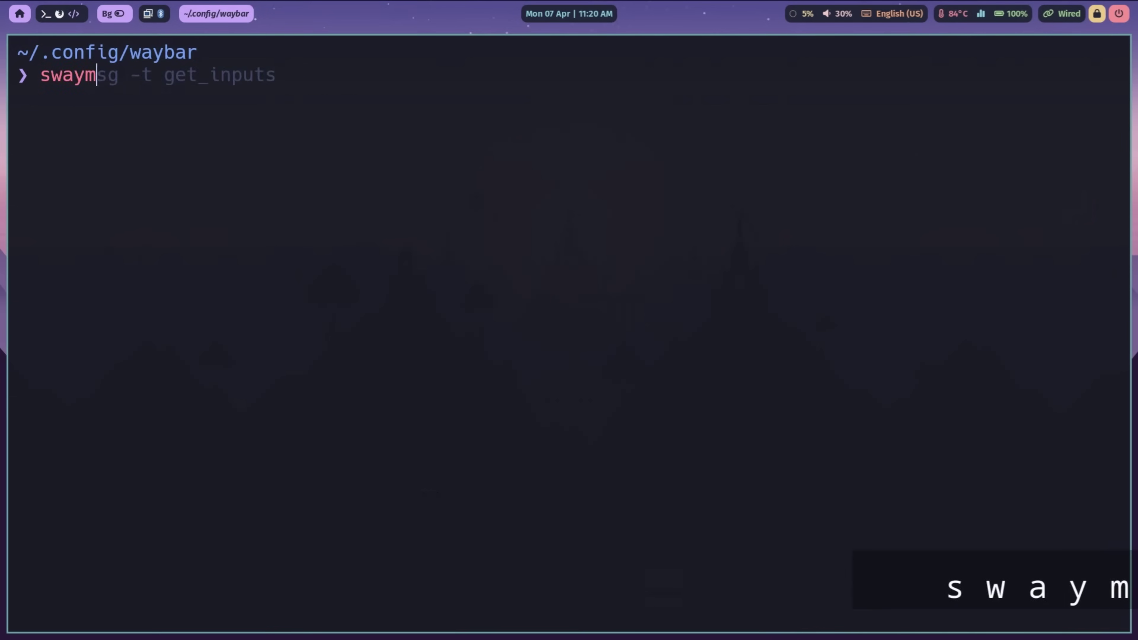
pyautogui.press('Right')
pyautogui.press('BackSpace')
pyautogui.press('BackSpace')
pyautogui.press('BackSpace')
pyautogui.press('BackSpace')
pyautogui.press('BackSpace')
pyautogui.press('BackSpace')
pyautogui.press('BackSpace')
pyautogui.press('BackSpace')
pyautogui.press('BackSpace')
pyautogui.press('BackSpace')
pyautogui.press('BackSpace')
pyautogui.press('BackSpace')
pyautogui.press('BackSpace')
pyautogui.write('reload')
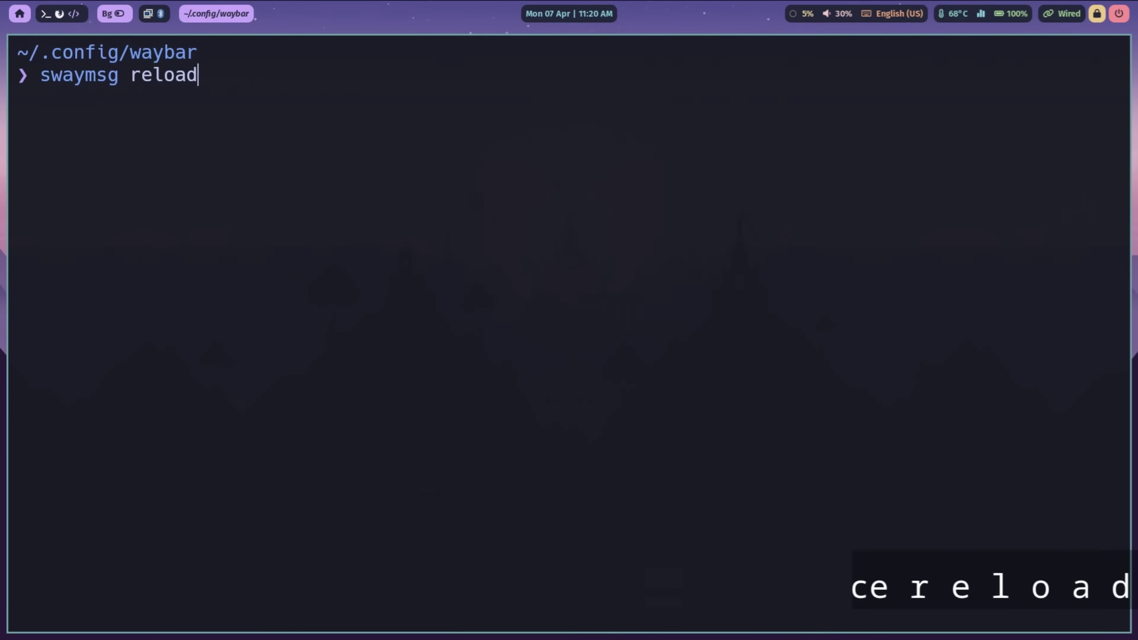
pyautogui.press('Return')
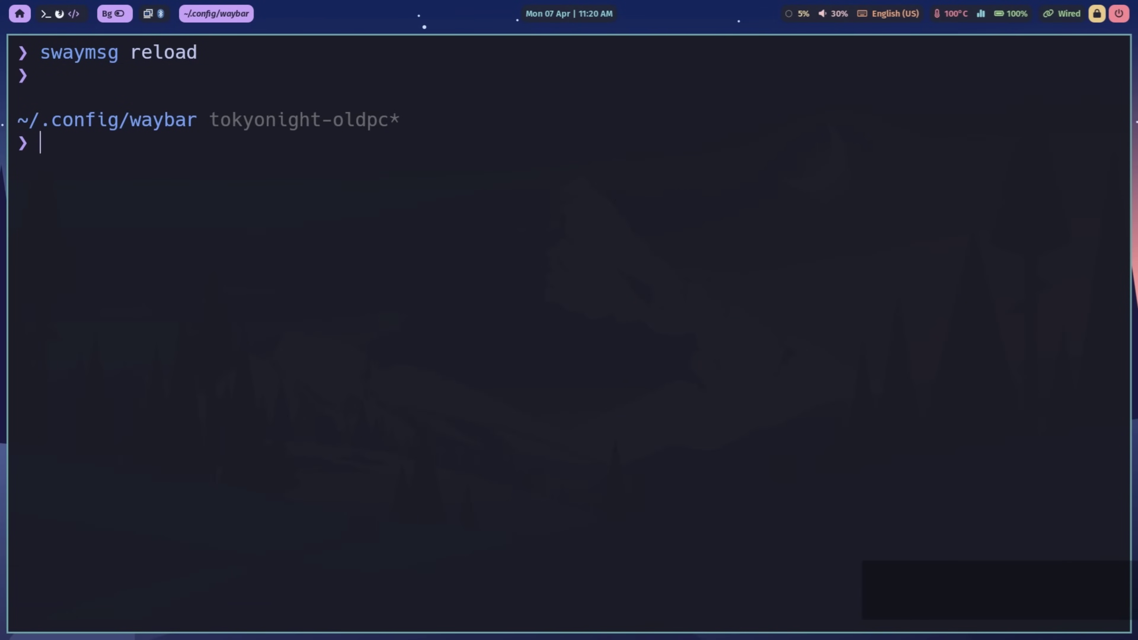
# Step: Switch to workspace 5 and toggle the Bg theme twice to the green forest look
pyautogui.press('super+5')
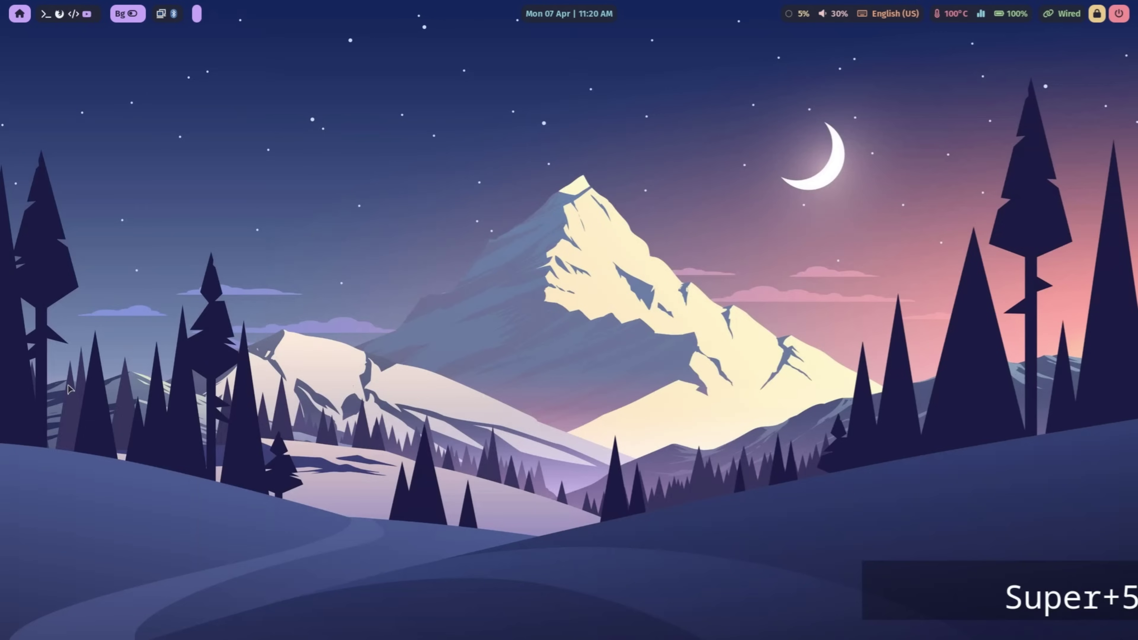
pyautogui.click(133, 14)
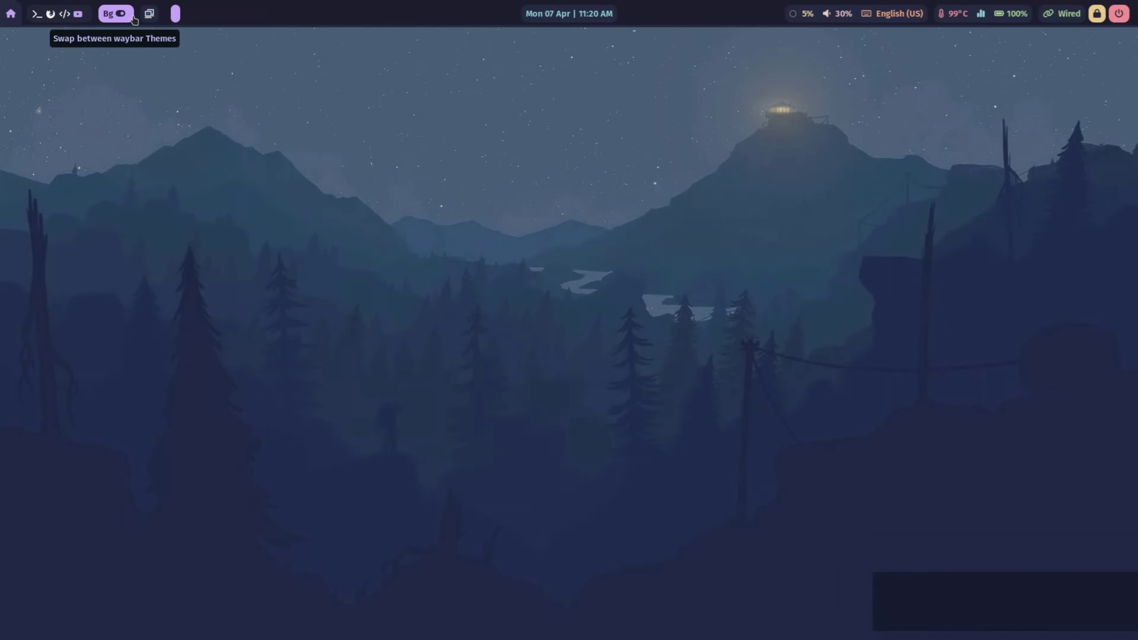
pyautogui.click(125, 20)
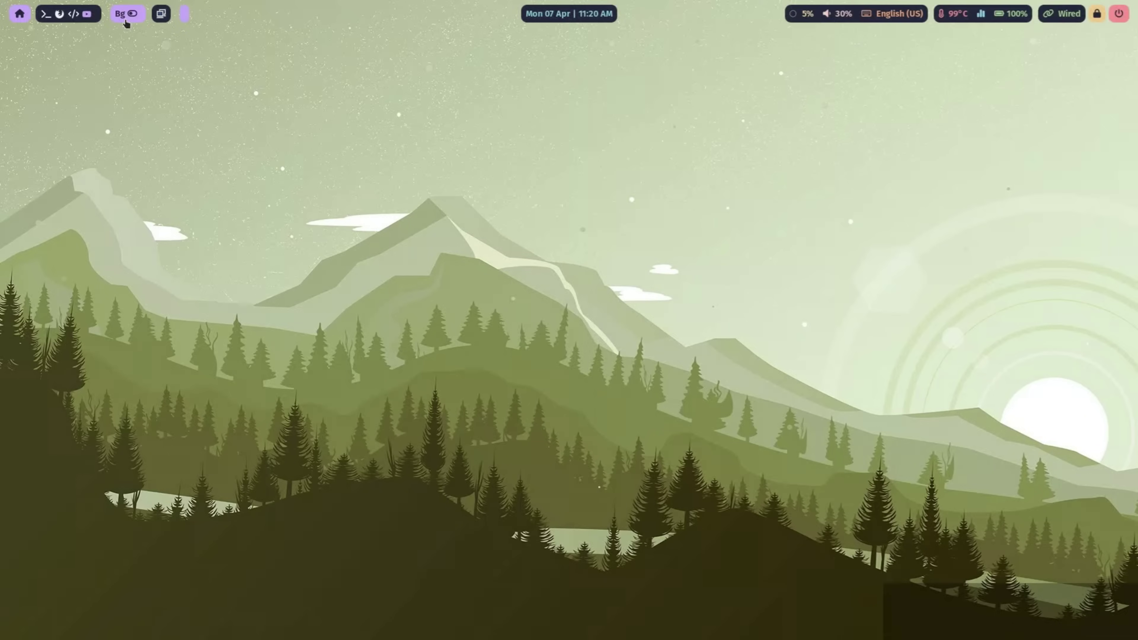